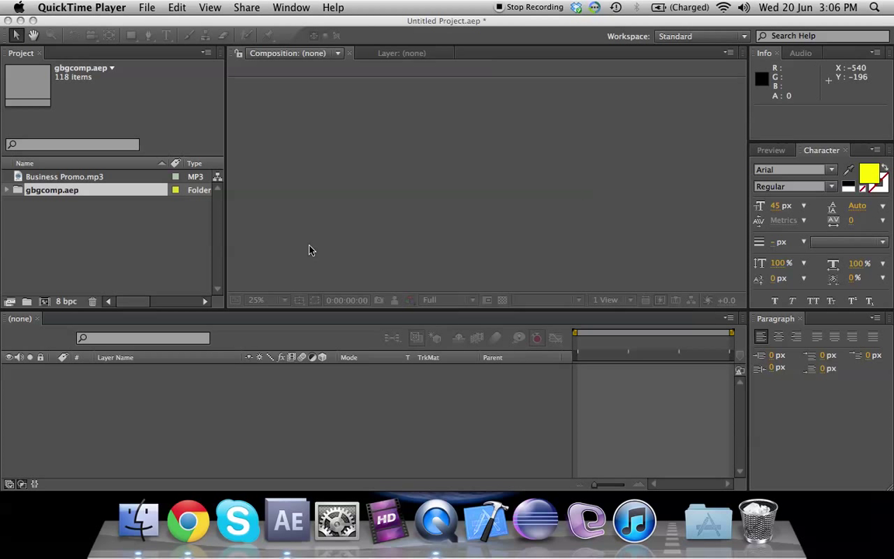
- Bring After Effects to the front, showing Business Promo.mp3 and the gbgcomp.aep folder
{"action": "key", "text": "super+Tab"}
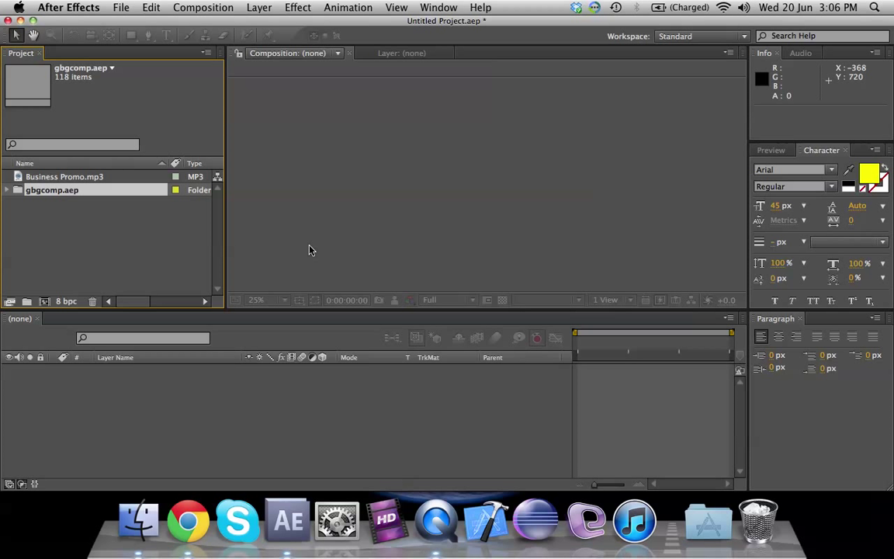
- Start a new composition named Vinny, browsing presets but keeping HDTV 1080 29.97
{"action": "left_click", "coordinate": [208, 8]}
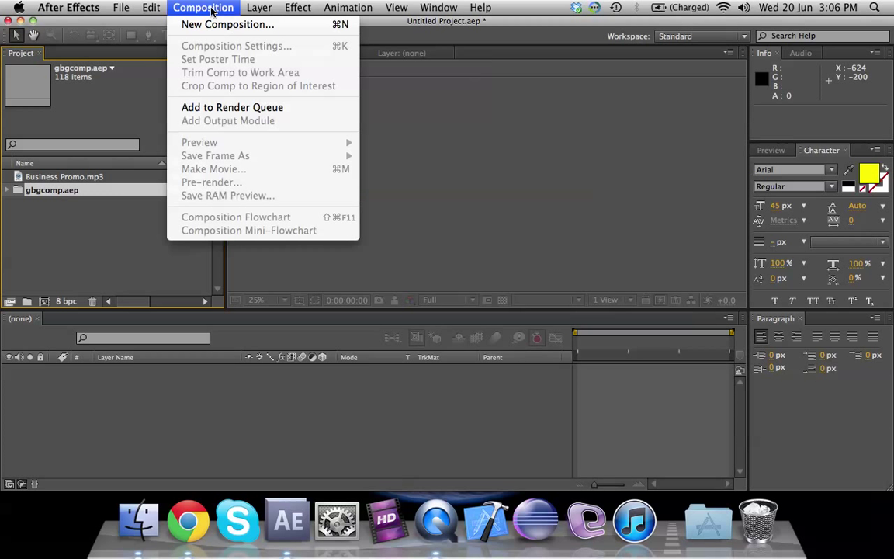
{"action": "left_click", "coordinate": [214, 27]}
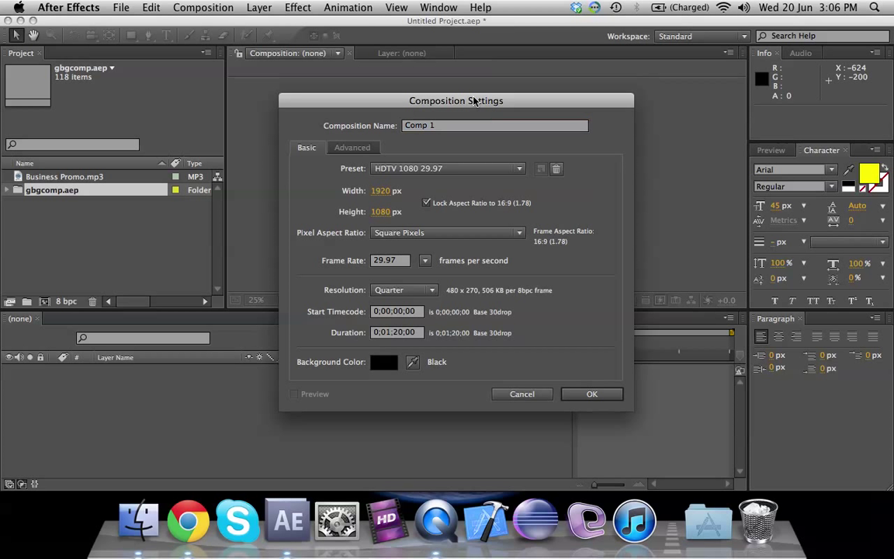
{"action": "left_click", "coordinate": [416, 130]}
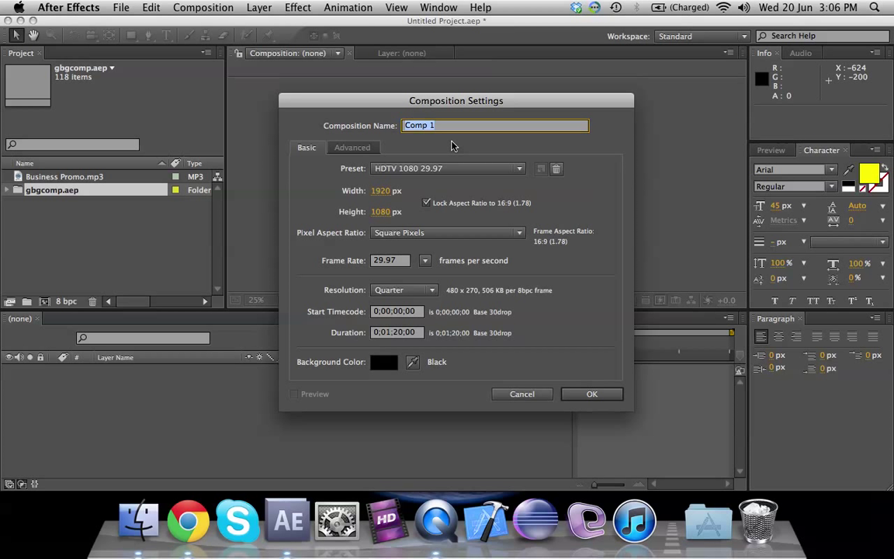
{"action": "type", "text": "Vinny"}
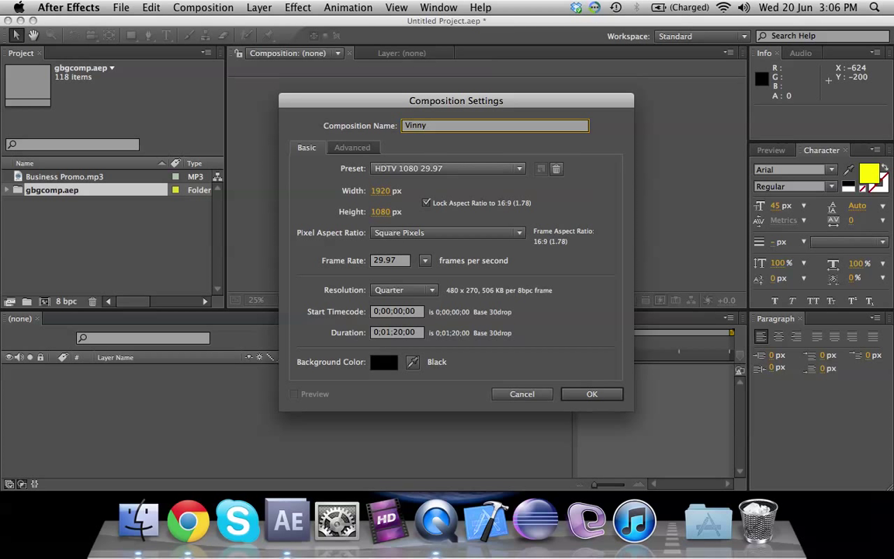
{"action": "left_click", "coordinate": [471, 167]}
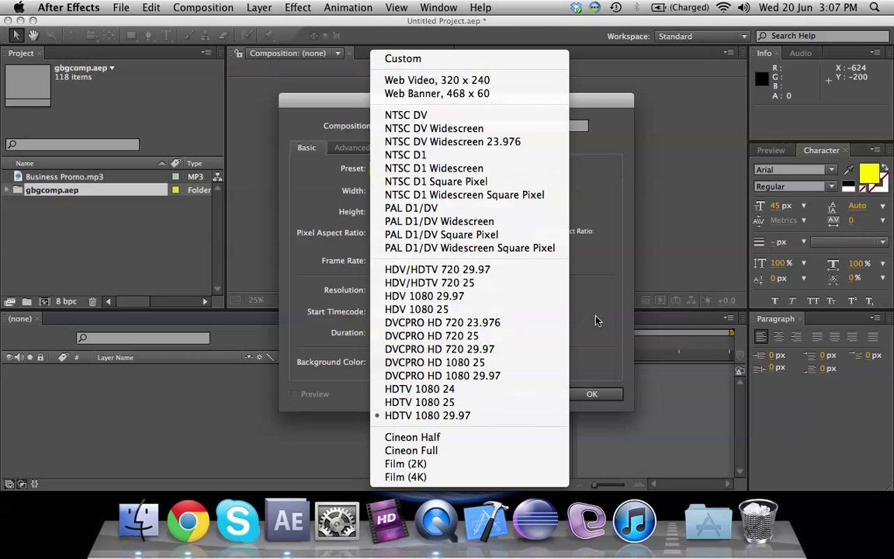
{"action": "key", "text": "Escape"}
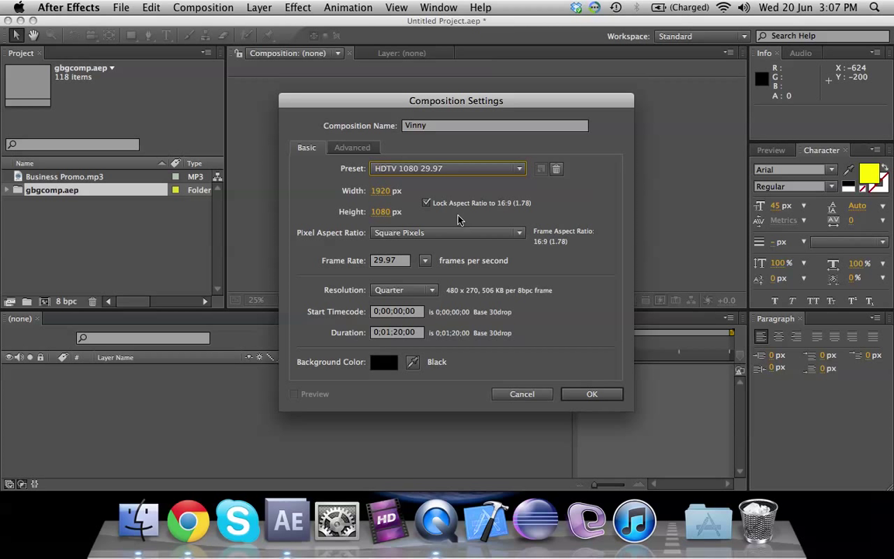
- Make the Vinny composition 8768 × 4885 px with the aspect ratio locked
{"action": "left_click", "coordinate": [381, 196]}
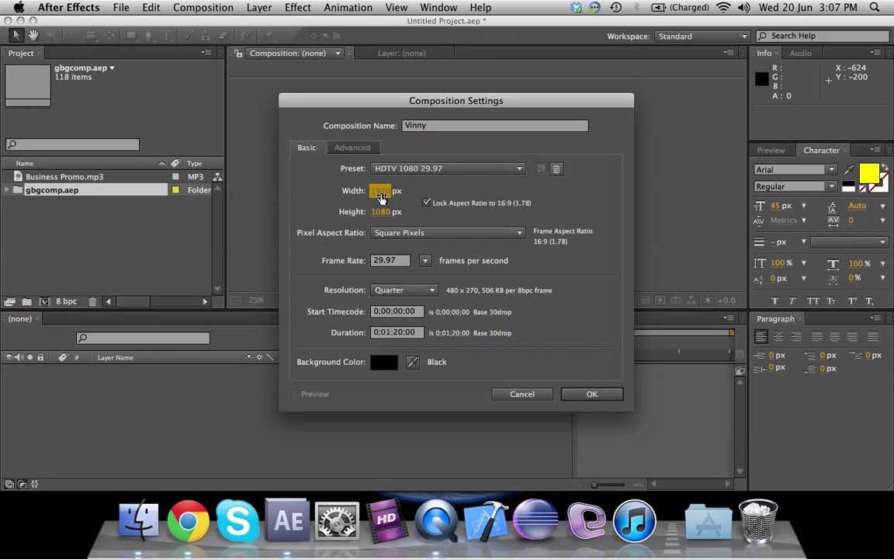
{"action": "left_click_drag", "start_coordinate": [381, 196], "coordinate": [375, 218]}
{"action": "left_click", "coordinate": [426, 202]}
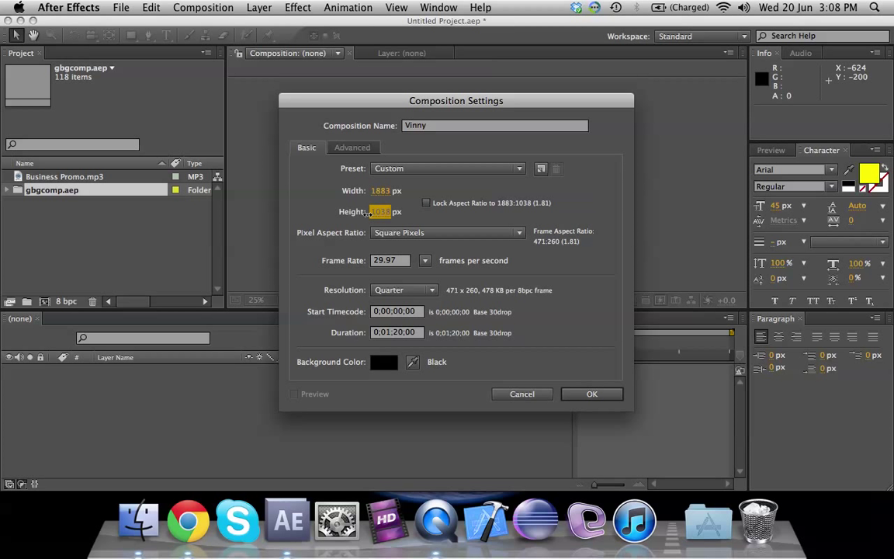
{"action": "left_click", "coordinate": [426, 203]}
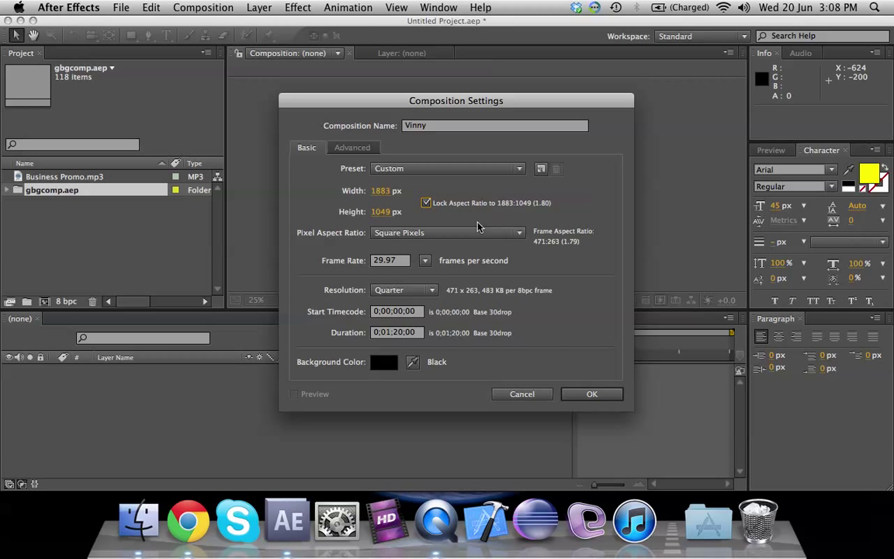
{"action": "mouse_move", "coordinate": [386, 194]}
{"action": "left_mouse_down"}
{"action": "mouse_move", "coordinate": [395, 193]}
{"action": "mouse_move", "coordinate": [376, 194]}
{"action": "mouse_move", "coordinate": [385, 195]}
{"action": "left_mouse_up"}
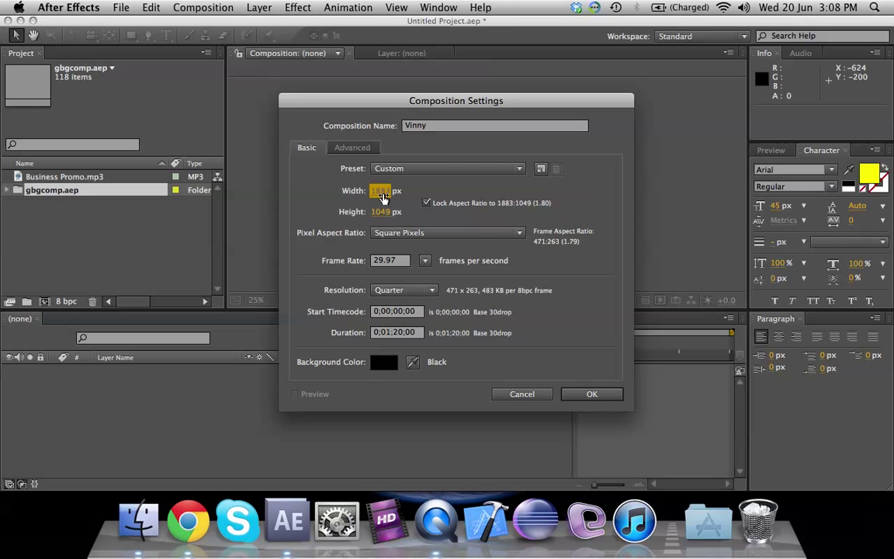
{"action": "left_click", "coordinate": [380, 191]}
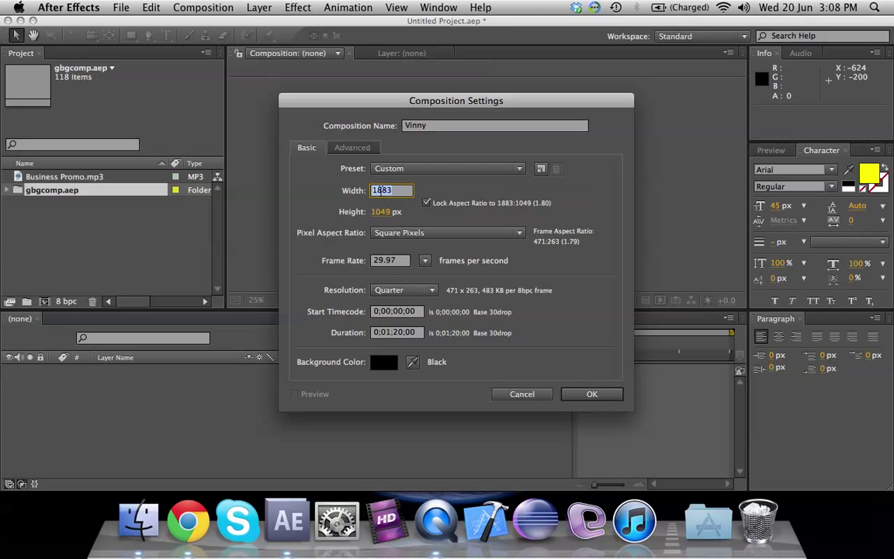
{"action": "type", "text": "8768"}
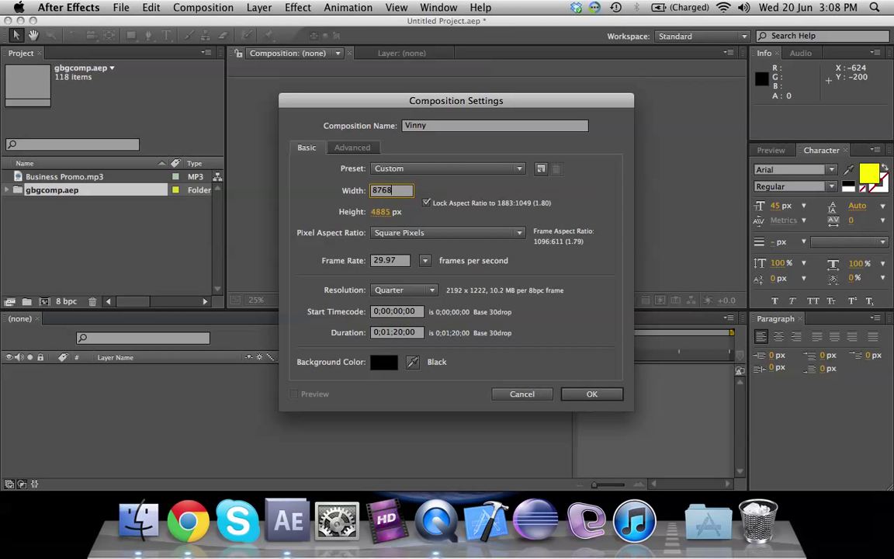
{"action": "key", "text": "Return"}
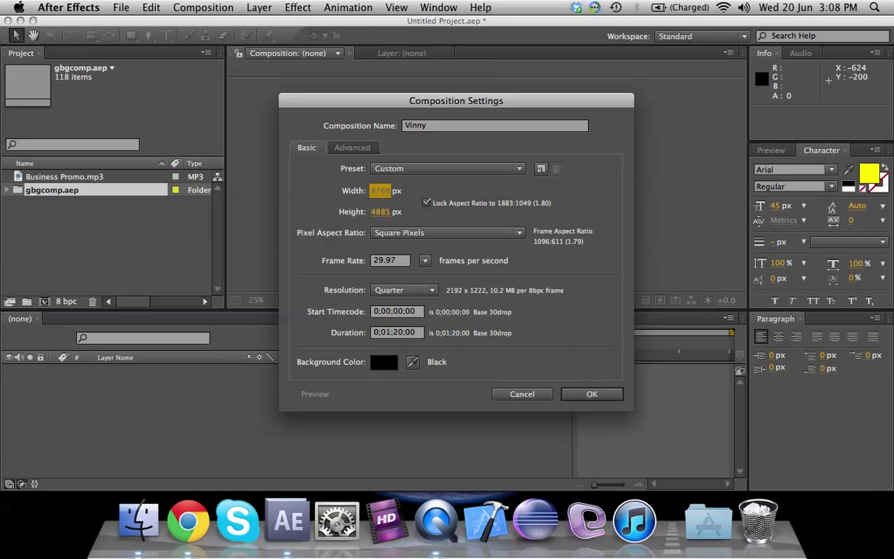
{"action": "left_click", "coordinate": [419, 233]}
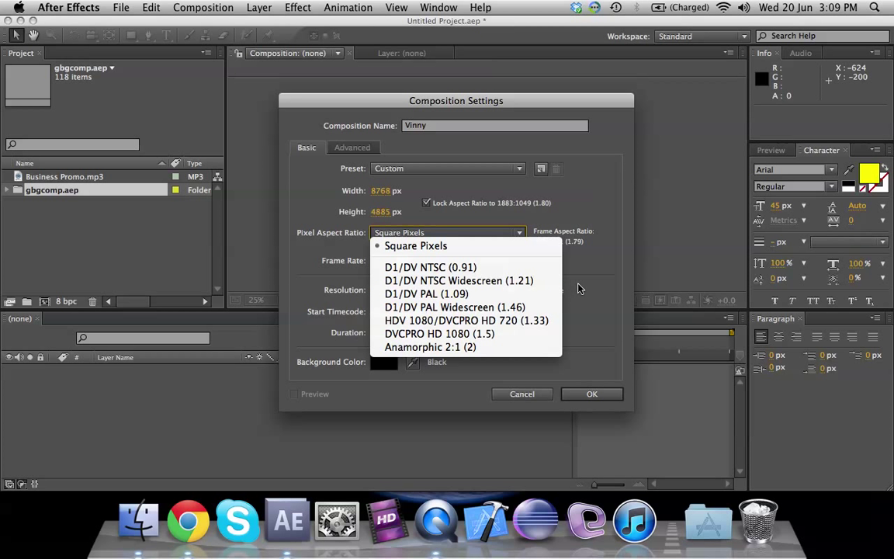
{"action": "left_click", "coordinate": [595, 263]}
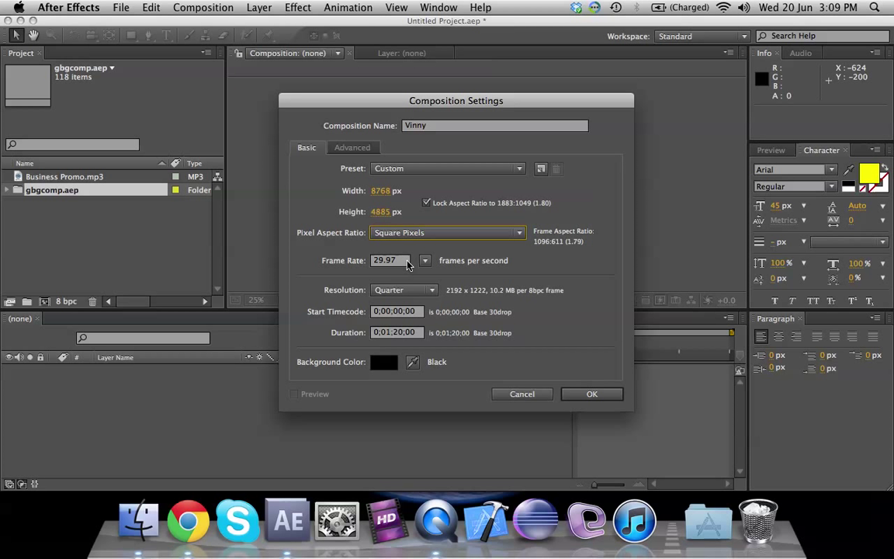
- Review frame rate and resolution options, keeping 29.97 fps and Quarter resolution
{"action": "left_click", "coordinate": [405, 262]}
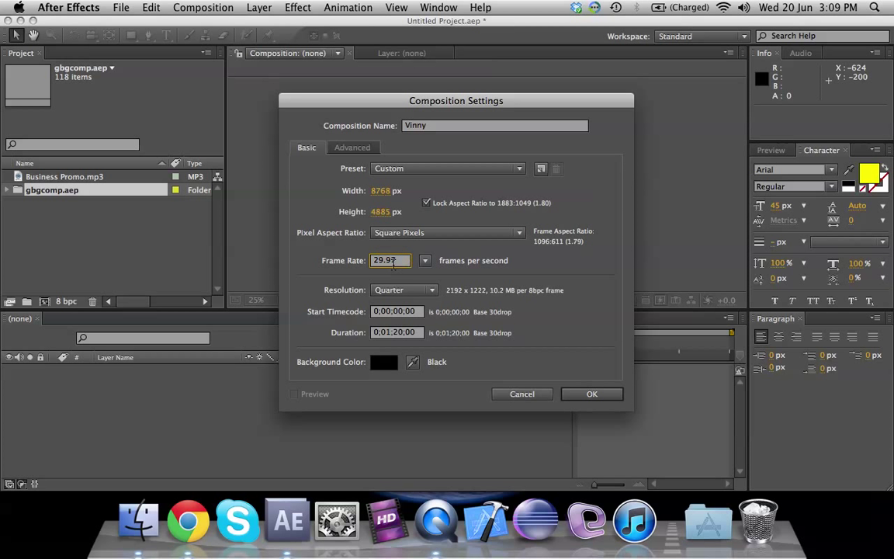
{"action": "left_click", "coordinate": [435, 293]}
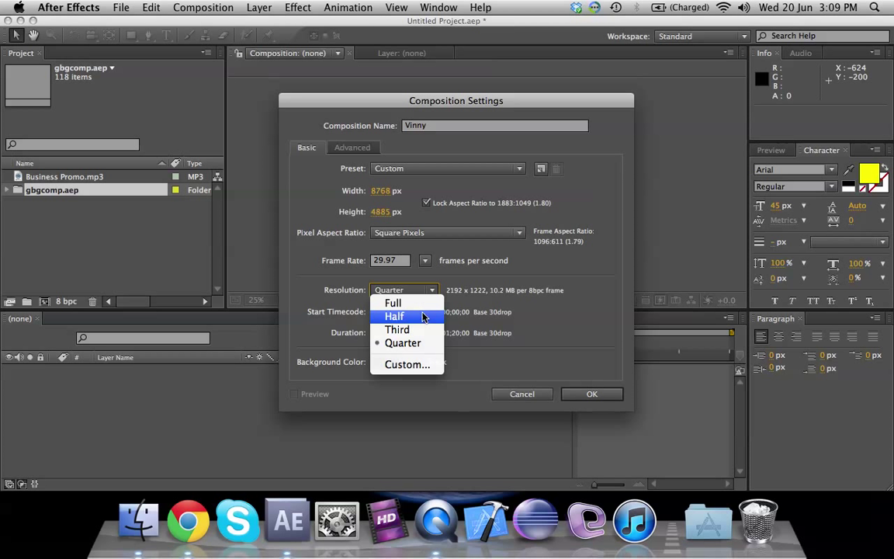
{"action": "left_click", "coordinate": [491, 279]}
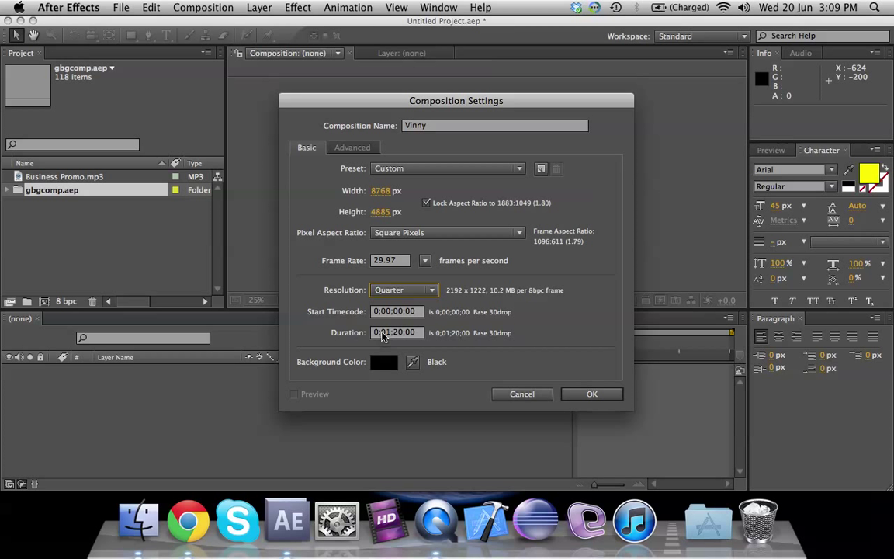
- Set the composition duration to 0;05;00;00, correcting a mistyped 0;05;20;00
{"action": "left_click", "coordinate": [382, 334]}
{"action": "left_click", "coordinate": [383, 332]}
{"action": "left_click", "coordinate": [396, 332]}
{"action": "double_click", "coordinate": [397, 330]}
{"action": "type", "text": "0;05;20;00"}
{"action": "double_click", "coordinate": [394, 331]}
{"action": "type", "text": "0;05;00;00"}
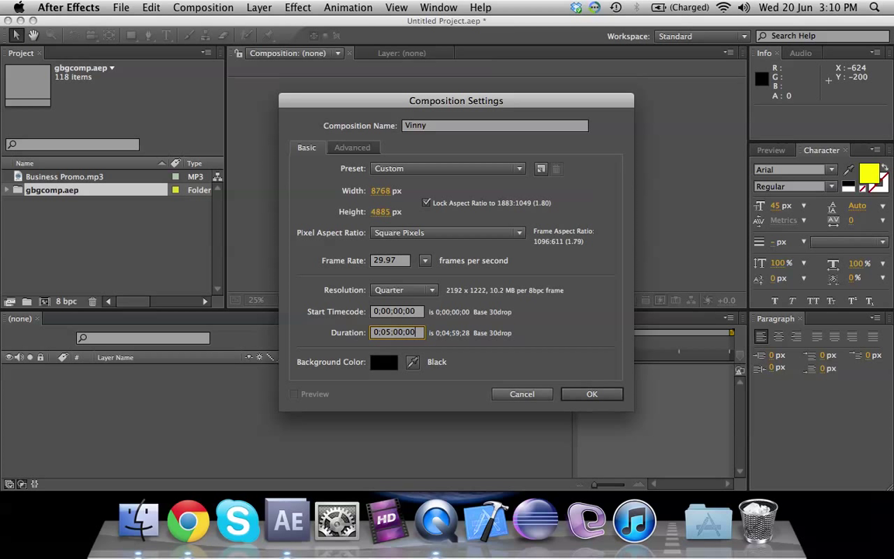
- Create the Vinny composition and try moving it into the compositions folder
{"action": "key", "text": "Return"}
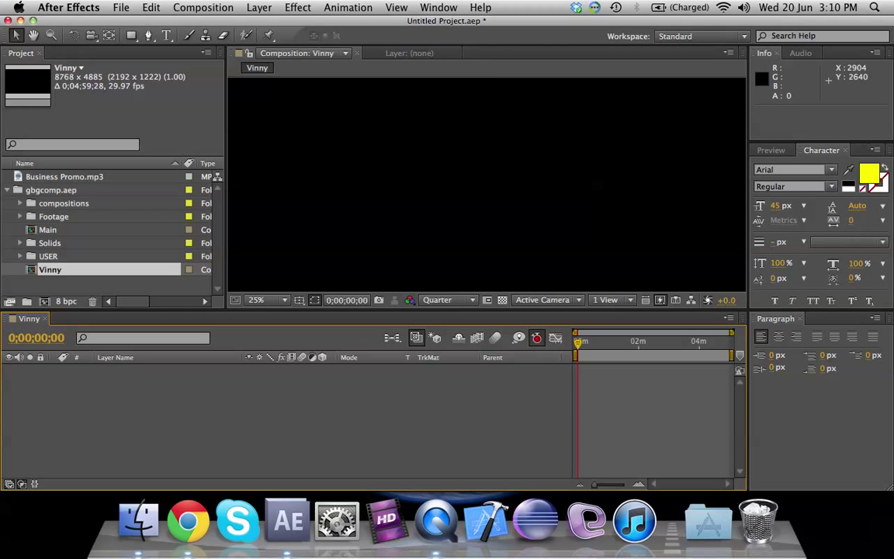
{"action": "key", "text": "super+0"}
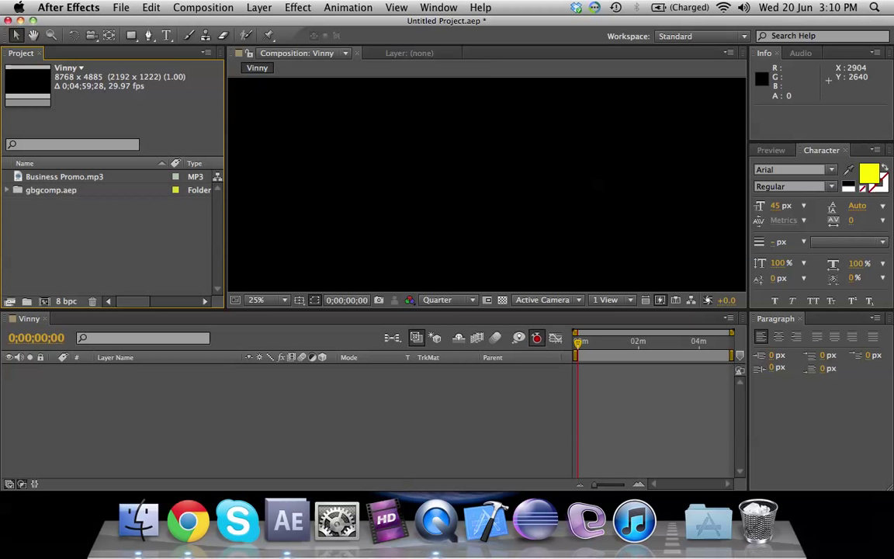
{"action": "left_click_drag", "start_coordinate": [49, 269], "coordinate": [54, 159]}
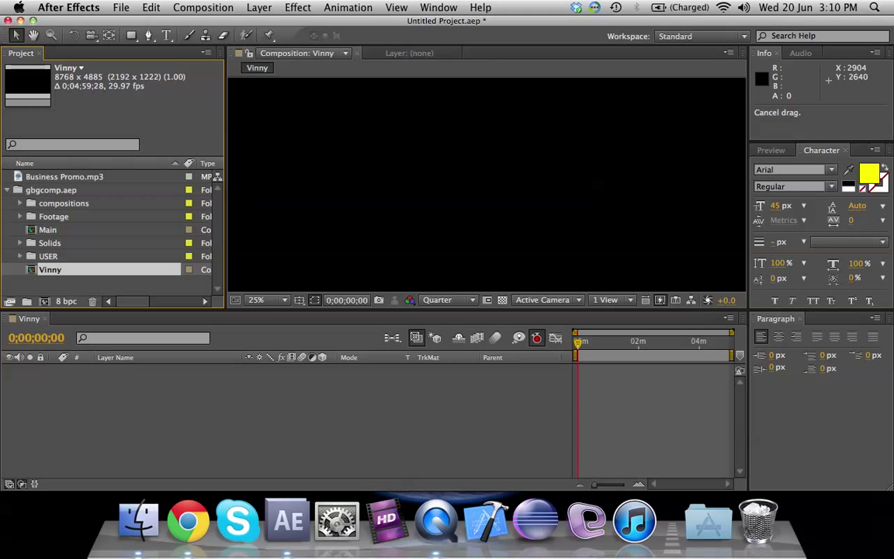
- Open the Main composition from the Project panel and close the Vinny timeline
{"action": "left_click", "coordinate": [48, 230]}
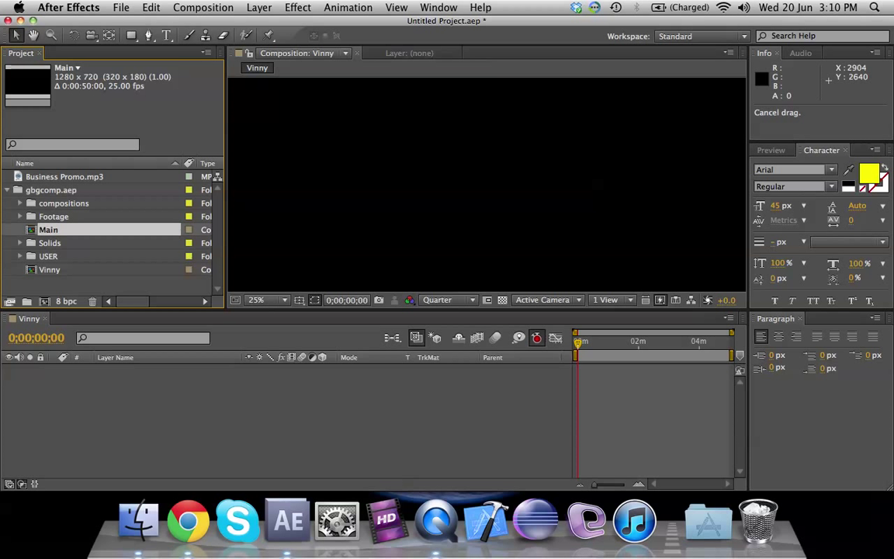
{"action": "double_click", "coordinate": [48, 229]}
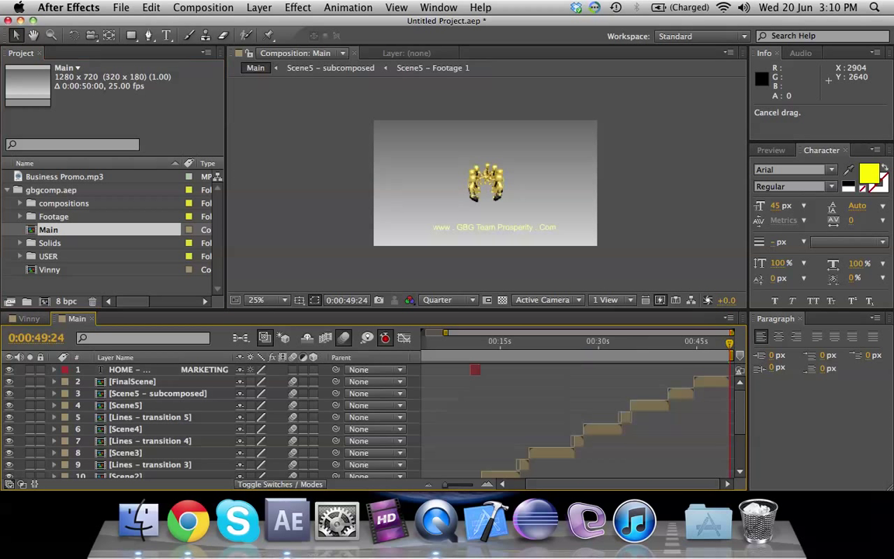
{"action": "double_click", "coordinate": [49, 270]}
{"action": "key", "text": "super+w"}
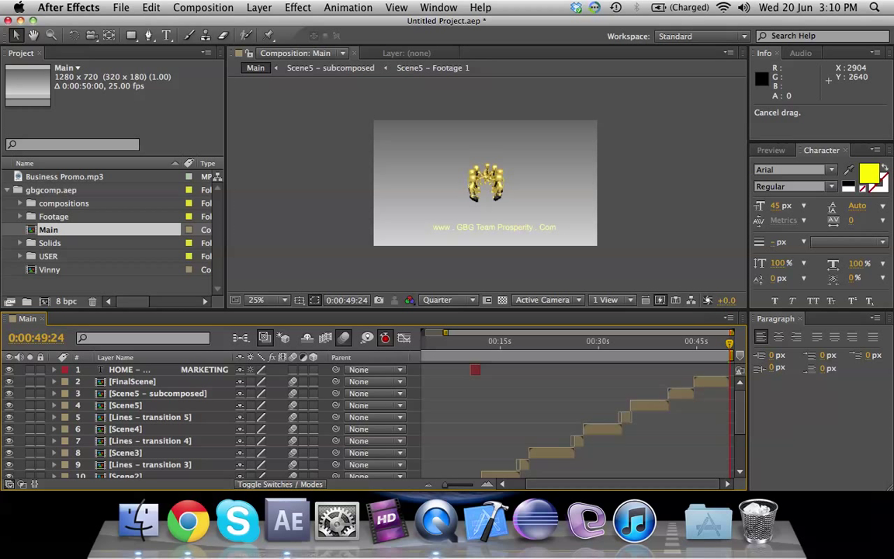
- Select the Scene4, Scene2 and Scene5 layers to inspect their timing
{"action": "left_click", "coordinate": [125, 428]}
{"action": "left_click", "coordinate": [125, 475]}
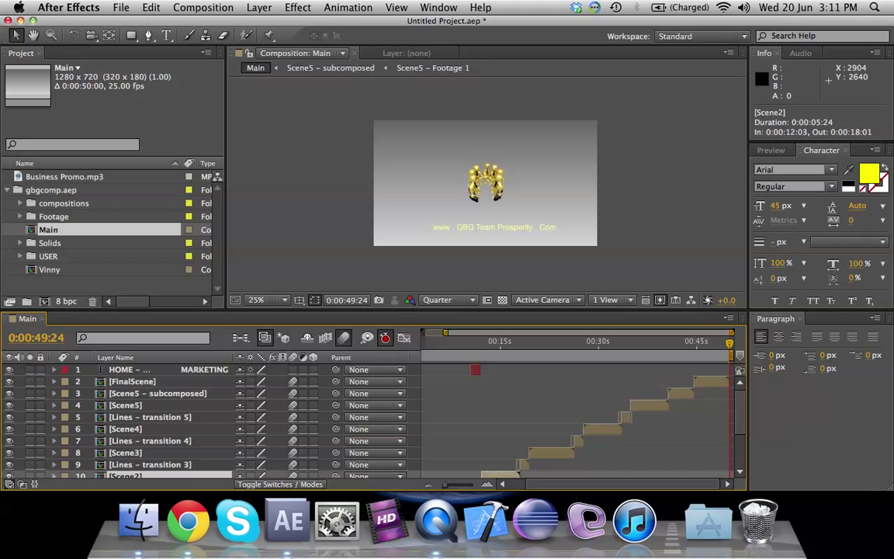
{"action": "left_click", "coordinate": [125, 405]}
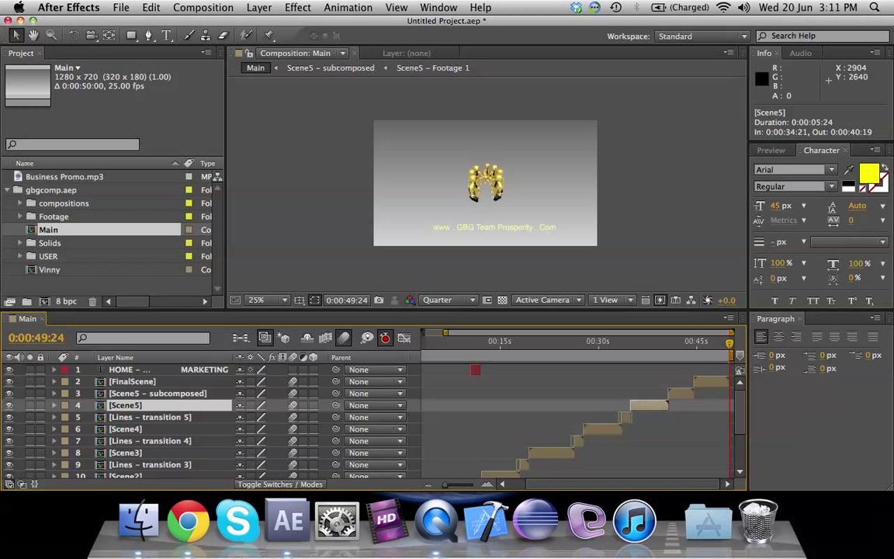
- Open the nested Scene5 precomp from the Main timeline
{"action": "double_click", "coordinate": [125, 405]}
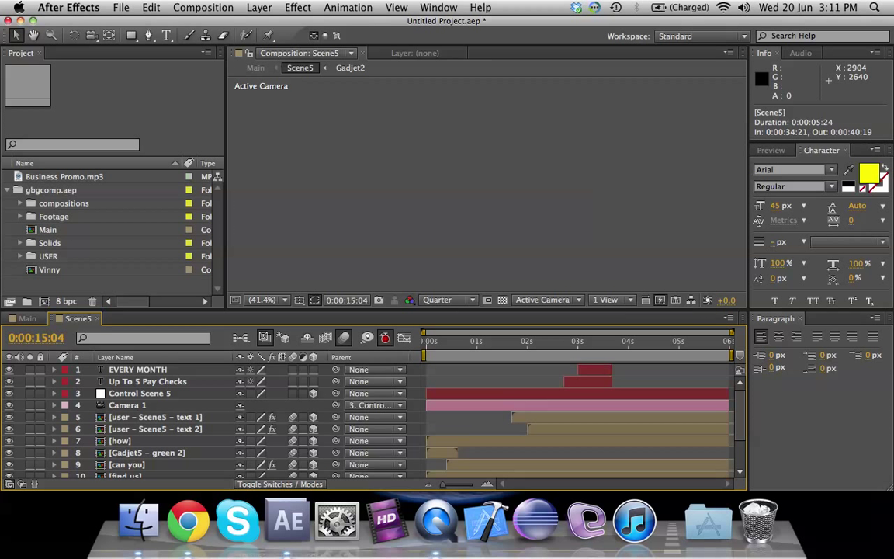